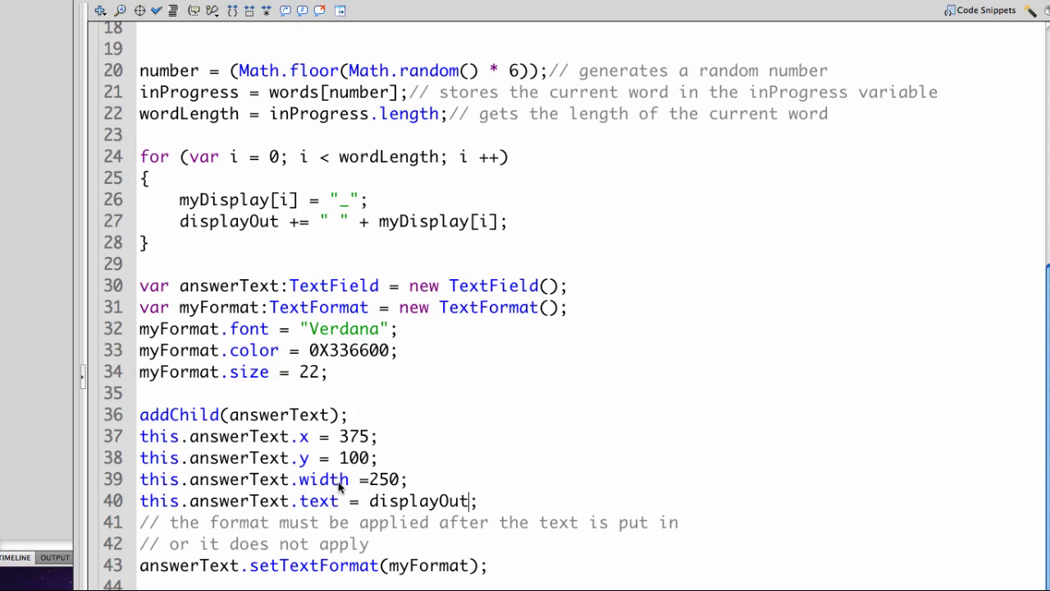
pyautogui.scroll(6, 340, 487)
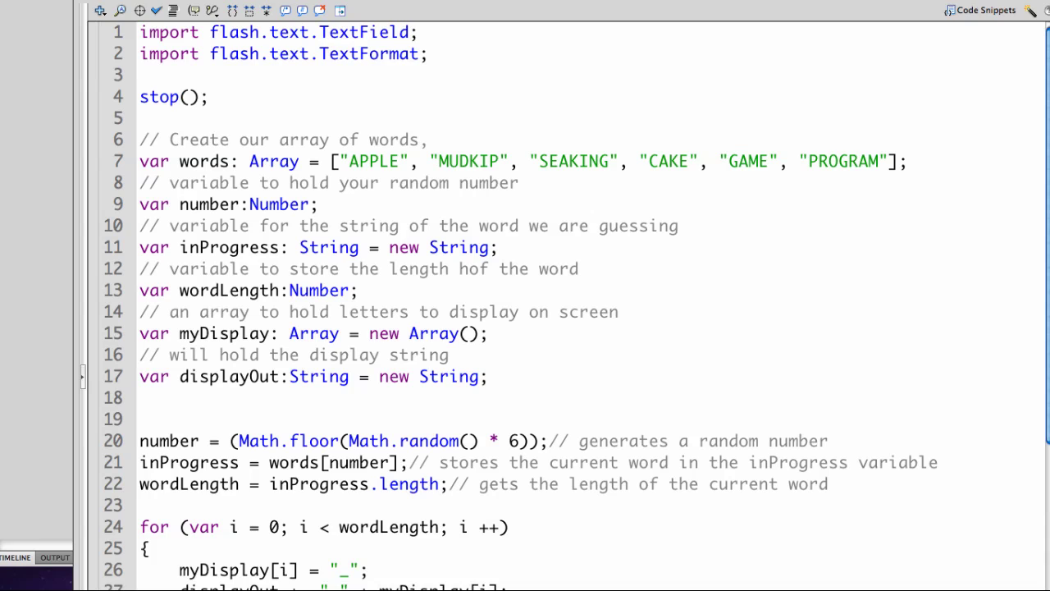
pyautogui.scroll(-5, 525, 296)
pyautogui.scroll(-4, 525, 295)
pyautogui.scroll(2, 525, 295)
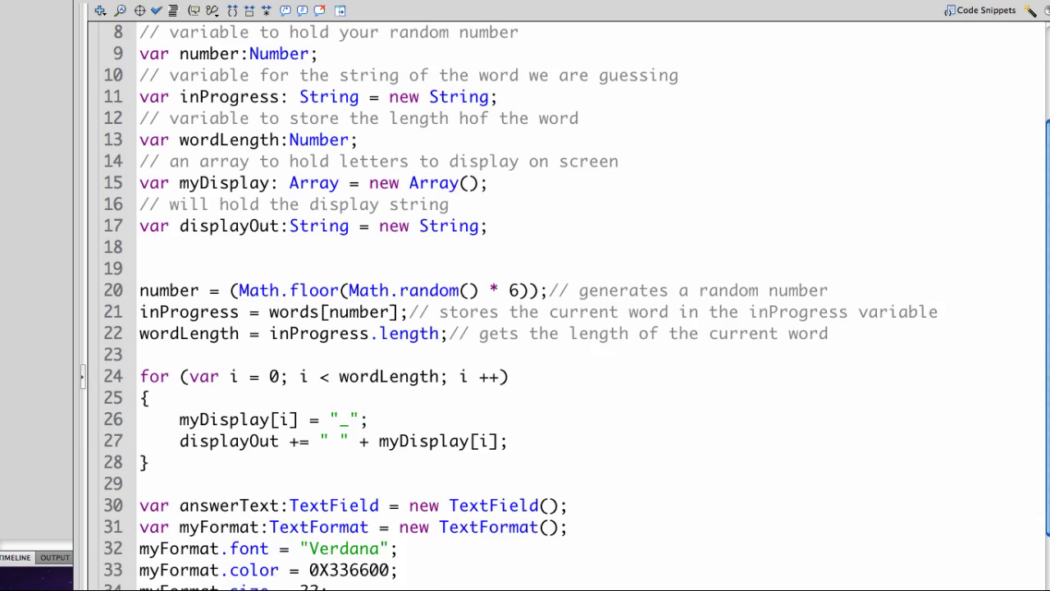
pyautogui.scroll(4, 525, 295)
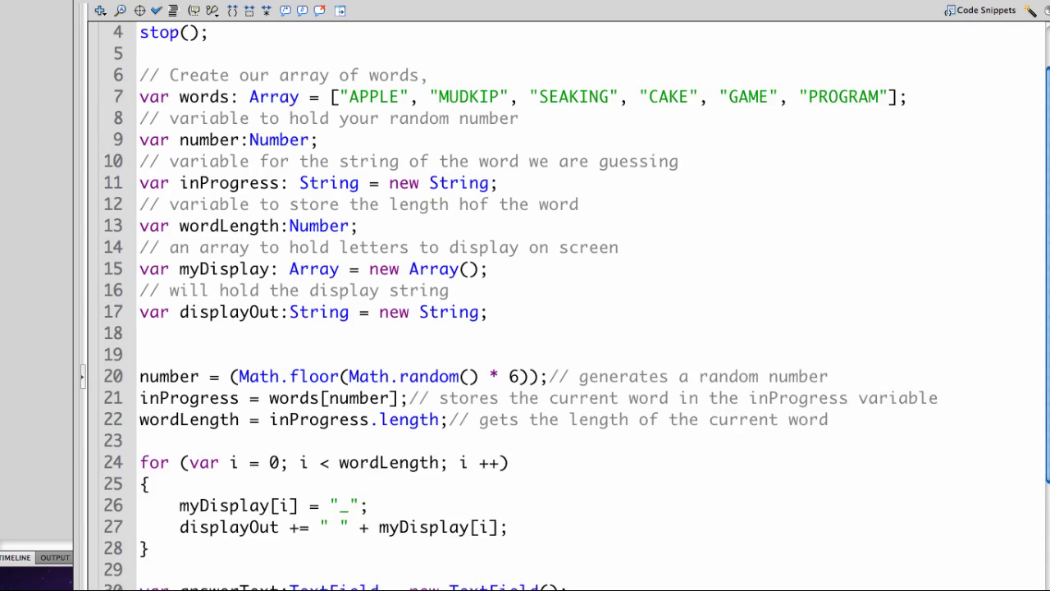
pyautogui.scroll(-3, 525, 296)
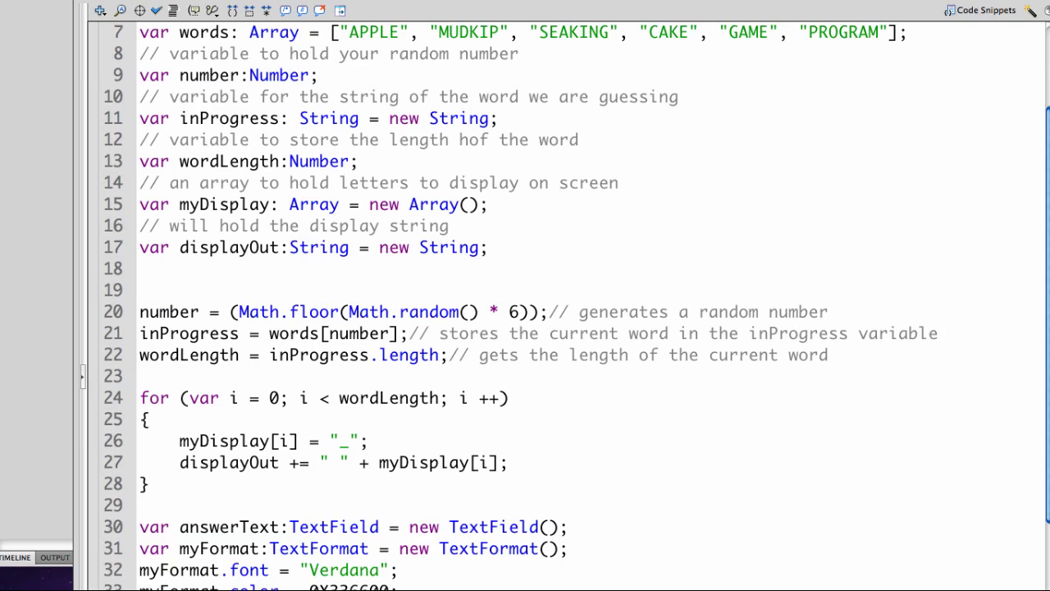
pyautogui.scroll(-7, 525, 312)
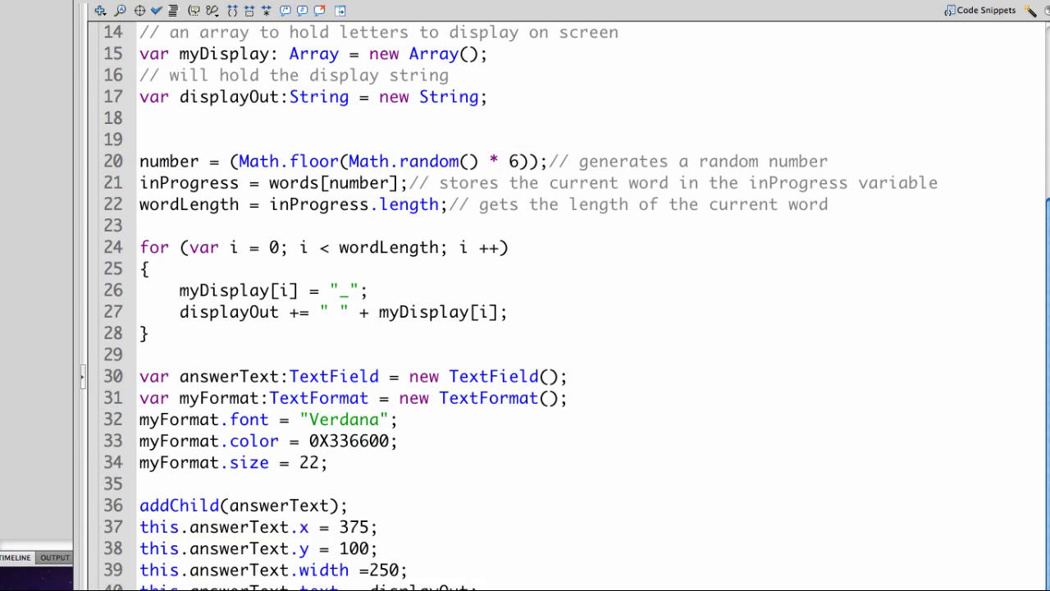
pyautogui.hotkey('shift', 'Down')
pyautogui.hotkey('shift', 'Down')
pyautogui.hotkey('shift', 'Down')
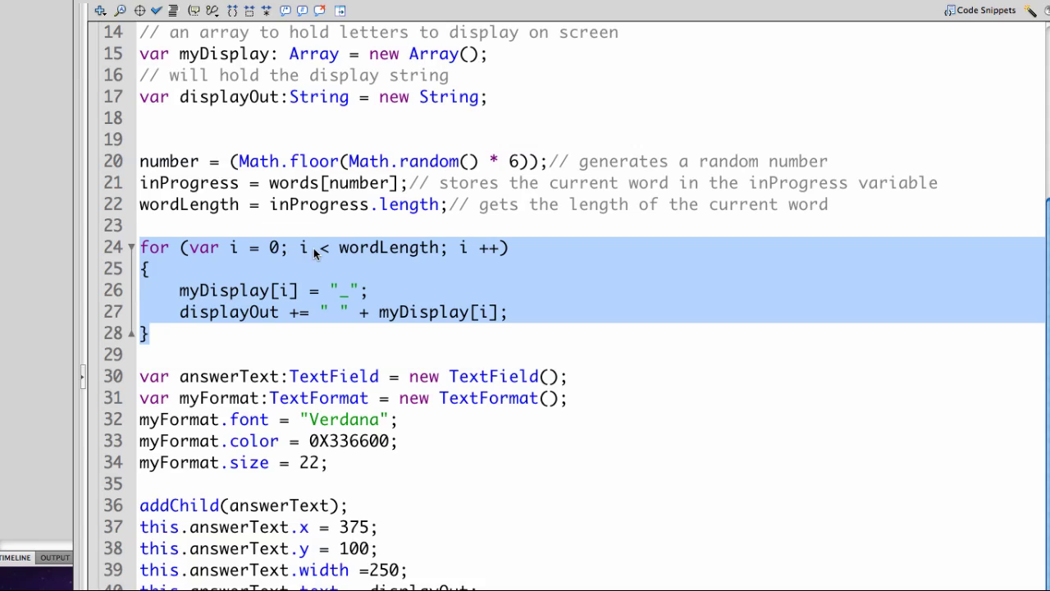
pyautogui.click(465, 271)
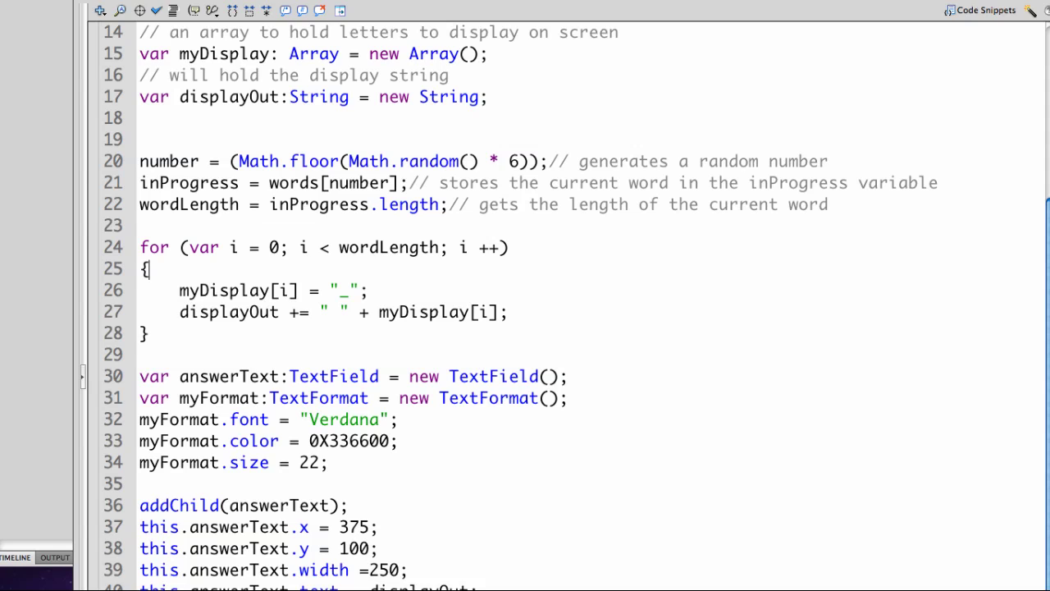
pyautogui.scroll(-4, 525, 295)
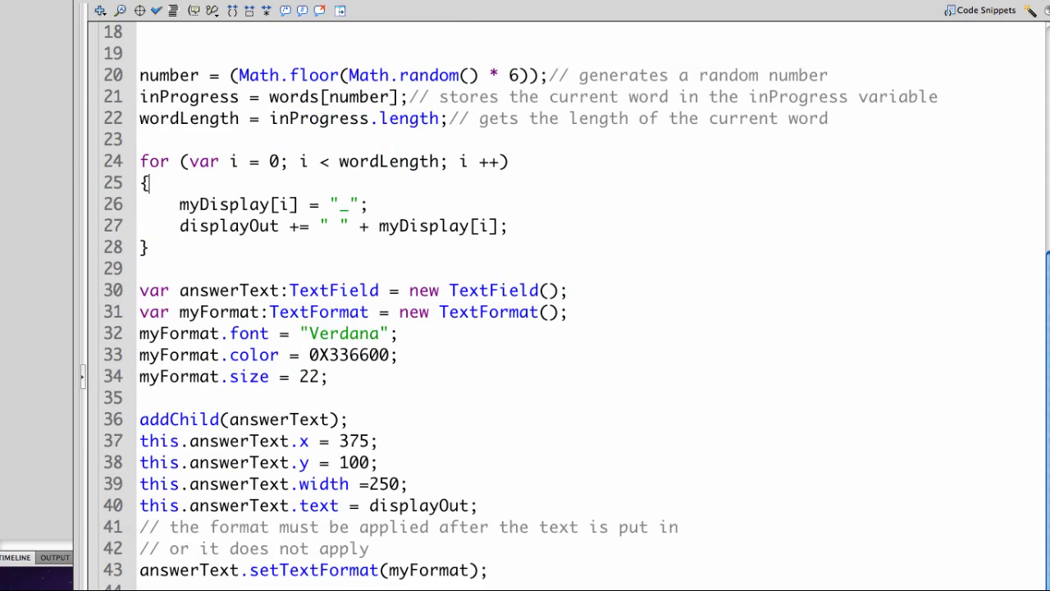